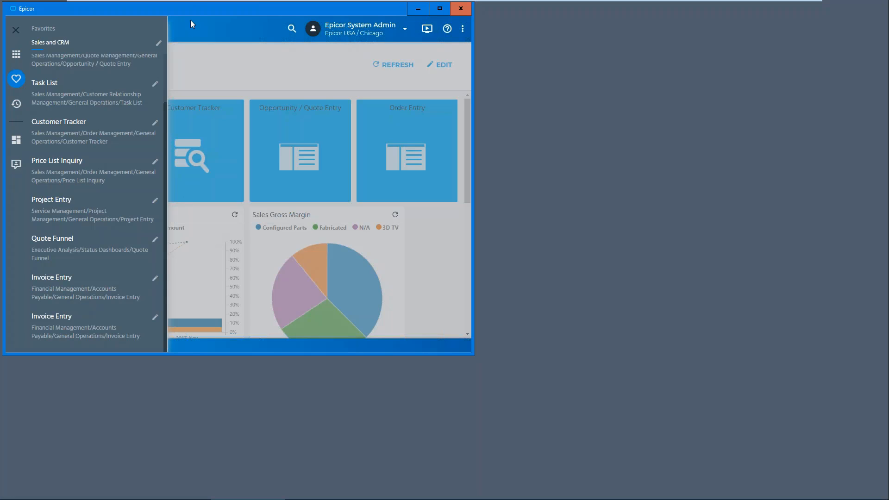
Step: Look up the DocStar group in AP Invoice Entry, check its invoice list, and close the entry window
{"action": "left_click_drag", "start_coordinate": [191, 9], "coordinate": [277, 38]}
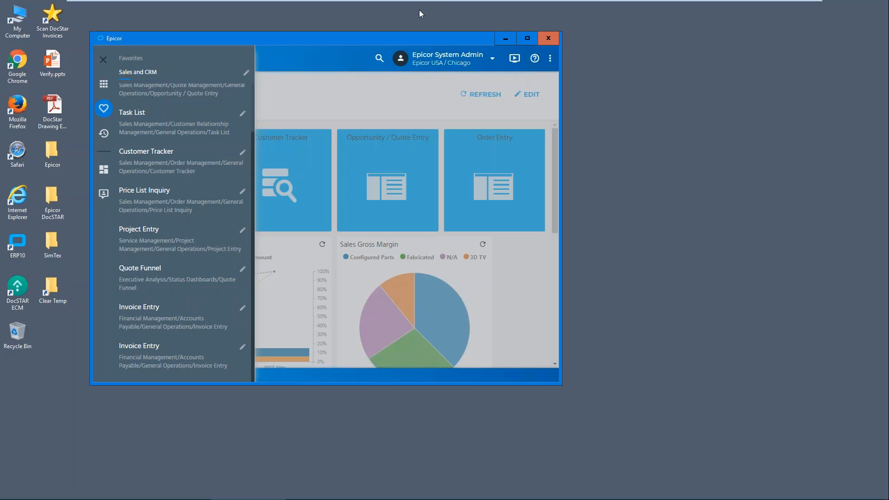
{"action": "mouse_move", "coordinate": [412, 3]}
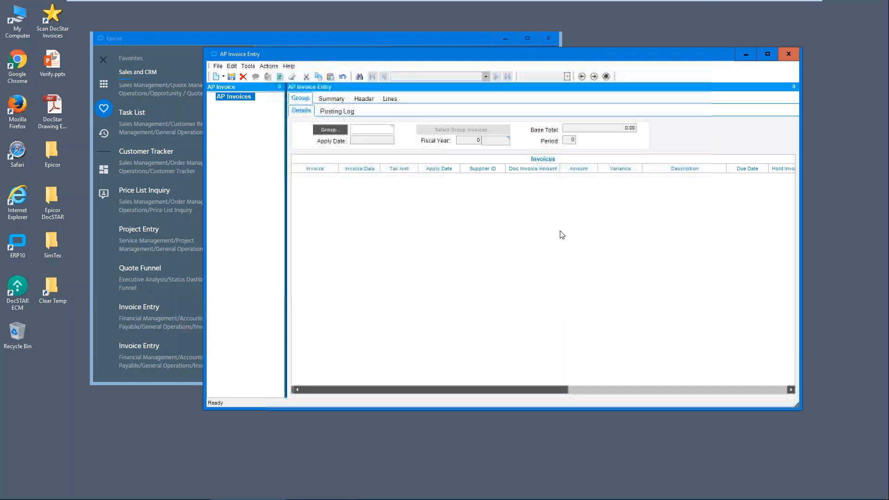
{"action": "left_click", "coordinate": [330, 130]}
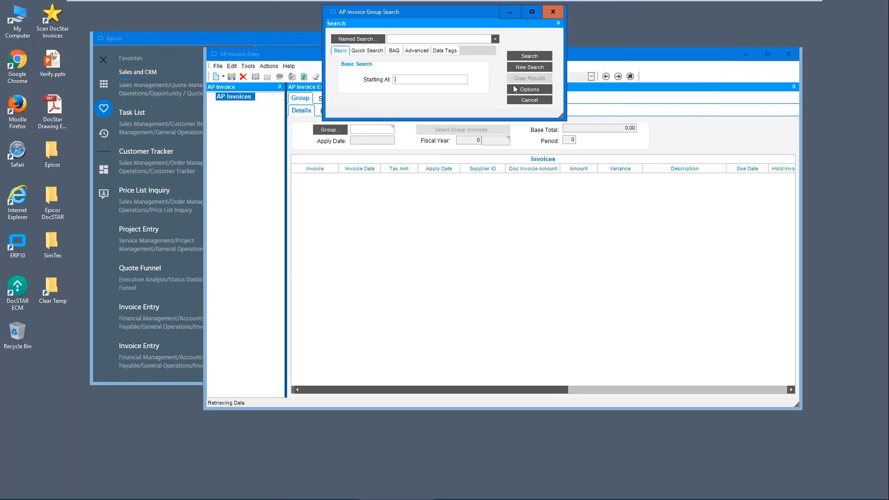
{"action": "left_click", "coordinate": [539, 56]}
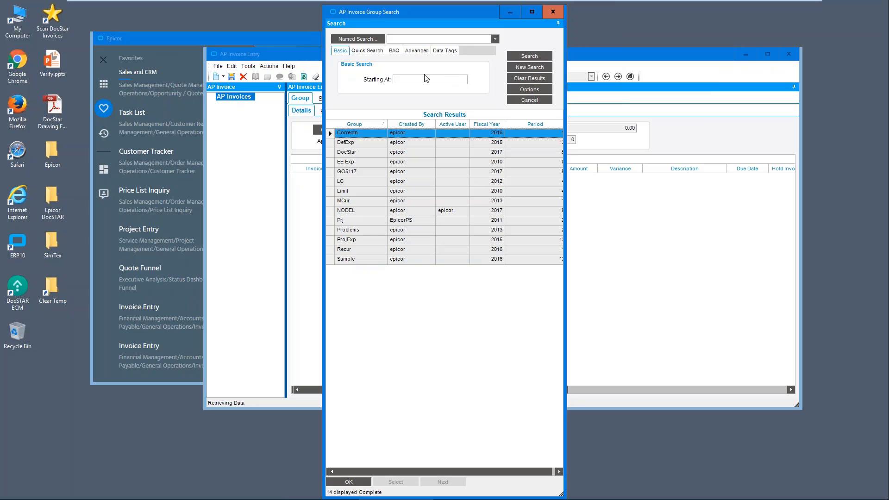
{"action": "double_click", "coordinate": [367, 153]}
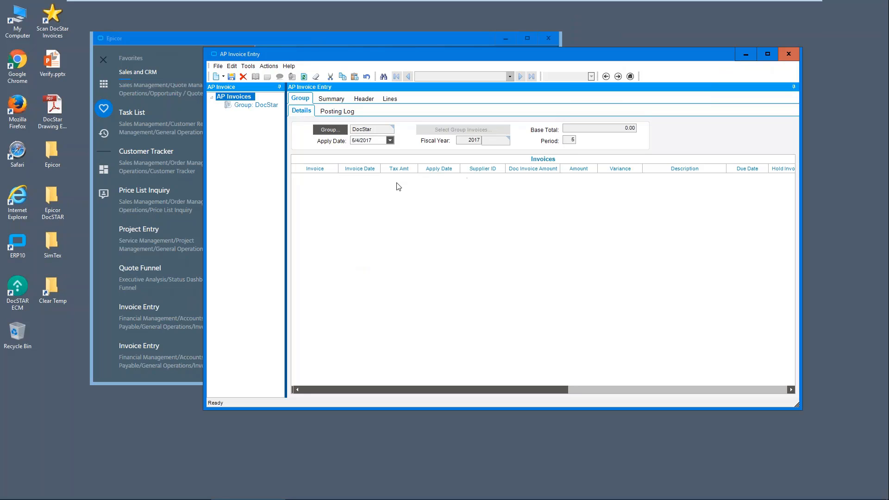
{"action": "left_click", "coordinate": [788, 55]}
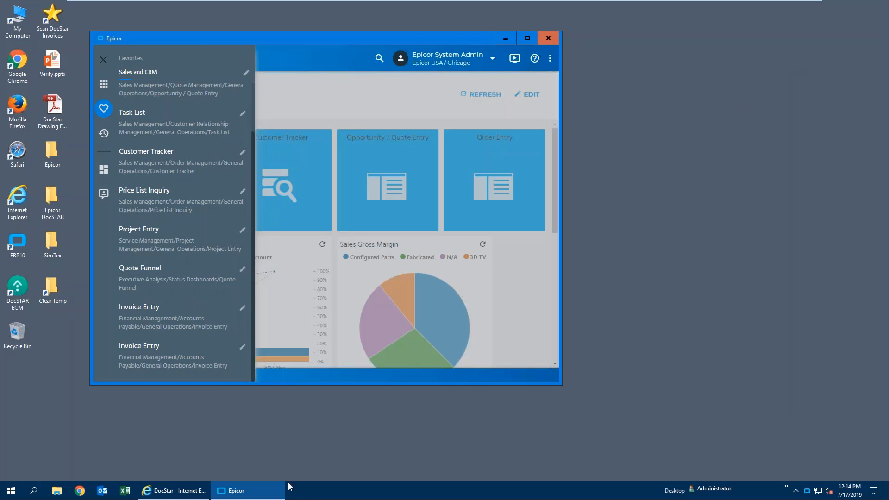
Step: Switch to the DocStar browser window, move it toward the middle of the desktop and enlarge it
{"action": "left_click", "coordinate": [204, 491]}
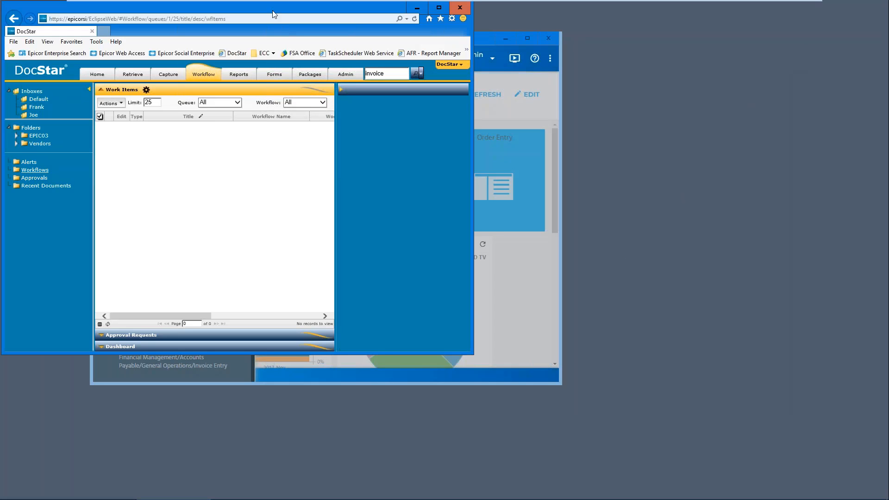
{"action": "left_click_drag", "start_coordinate": [262, 10], "coordinate": [455, 41]}
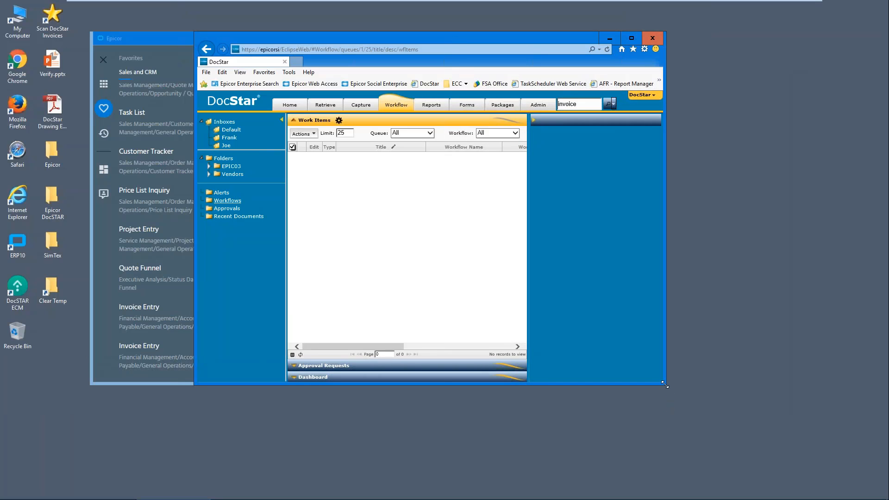
{"action": "left_click_drag", "start_coordinate": [667, 386], "coordinate": [819, 482]}
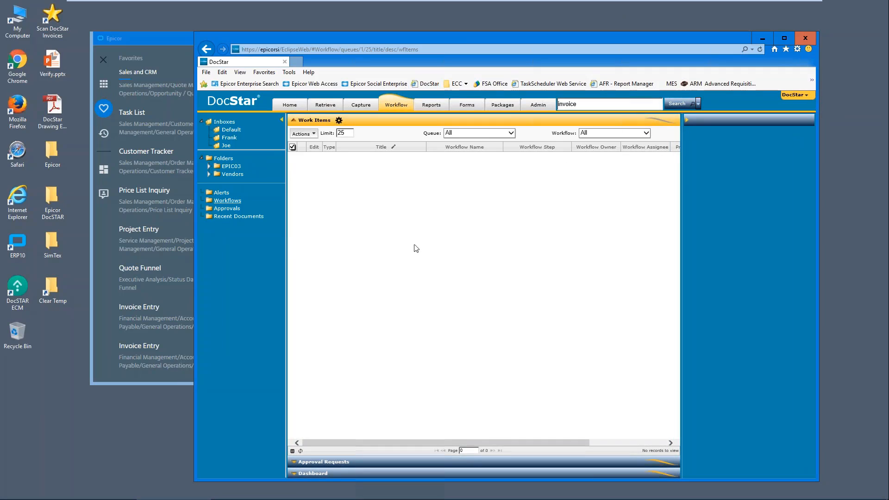
Step: Refresh the workflow Work Items list repeatedly until the captured invoices move past the Processing step
{"action": "left_click", "coordinate": [301, 452]}
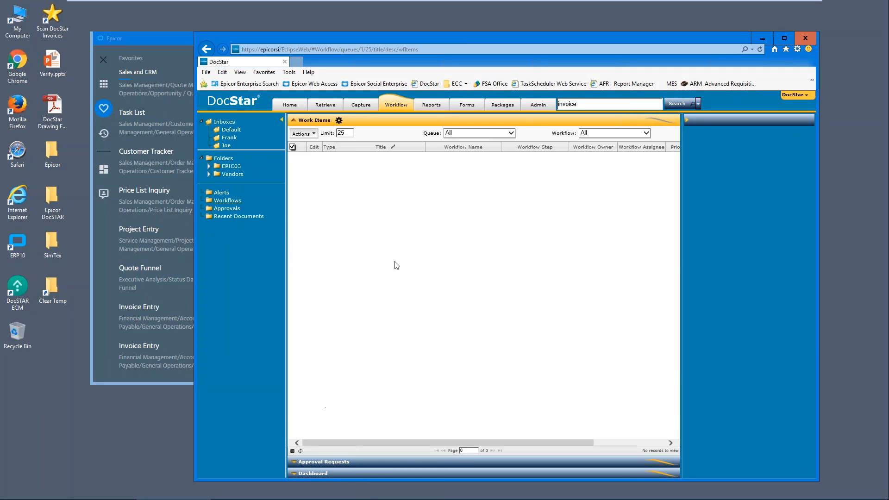
{"action": "left_click", "coordinate": [300, 451]}
{"action": "left_click", "coordinate": [303, 454]}
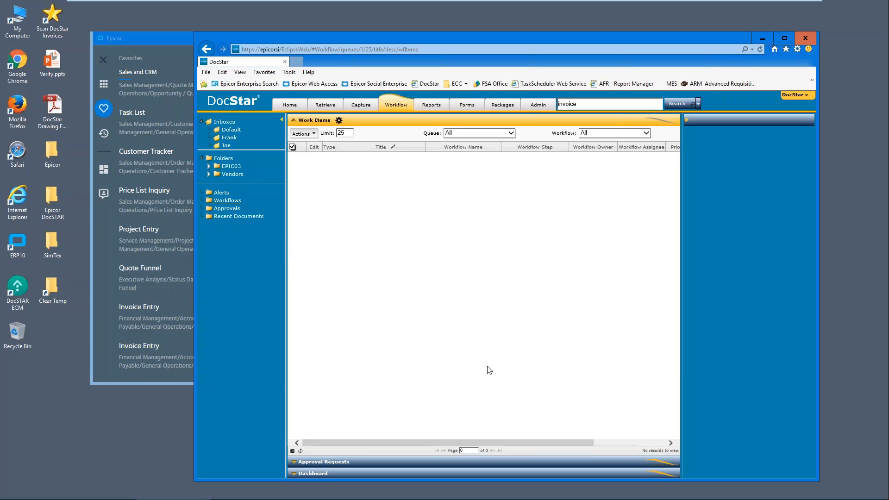
{"action": "left_click", "coordinate": [300, 451]}
{"action": "left_click", "coordinate": [300, 452]}
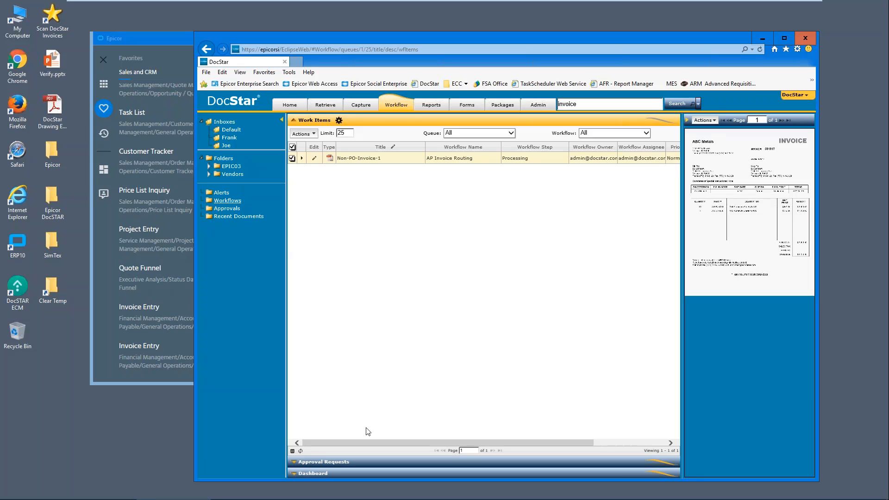
{"action": "left_click", "coordinate": [301, 451]}
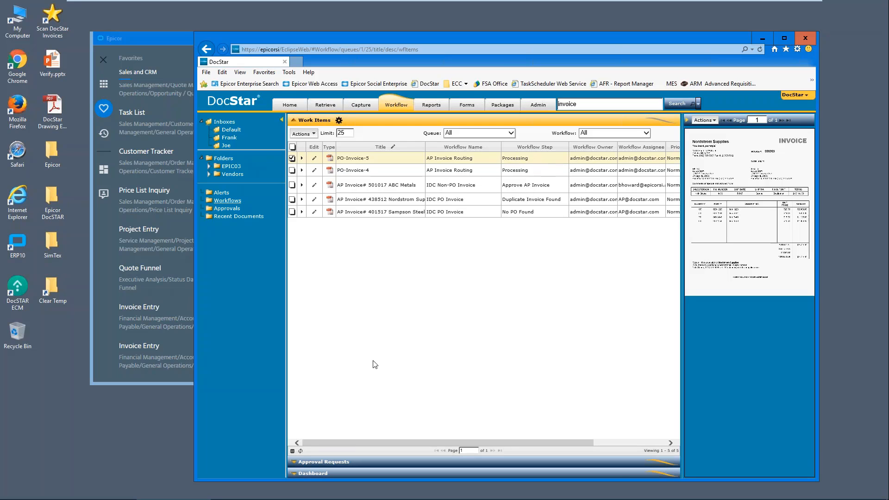
{"action": "left_click", "coordinate": [301, 452]}
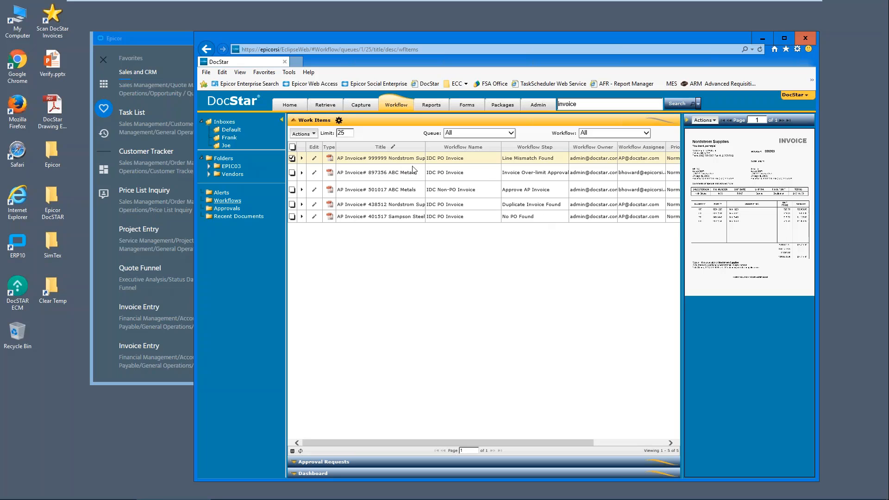
Step: Preview the work items at the Invoice Over-limit Approval, Approve AP Invoice and Duplicate Invoice Found steps
{"action": "left_click", "coordinate": [537, 172]}
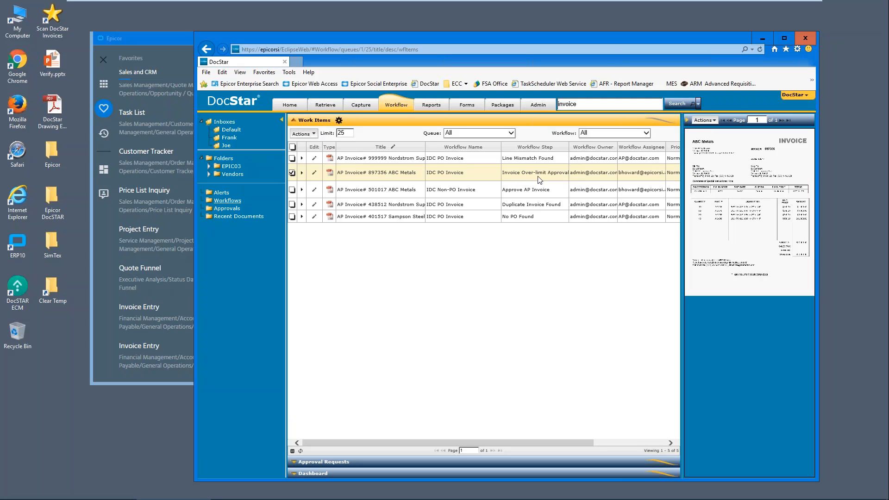
{"action": "left_click", "coordinate": [539, 191]}
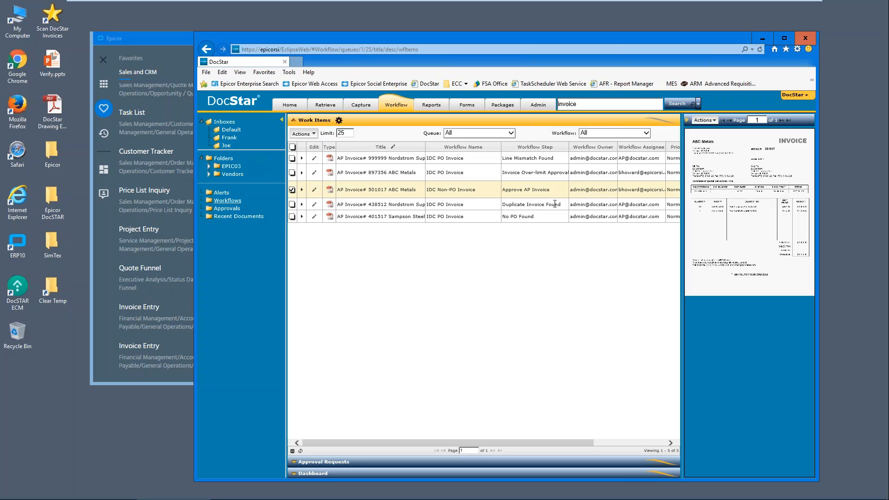
{"action": "left_click", "coordinate": [531, 205]}
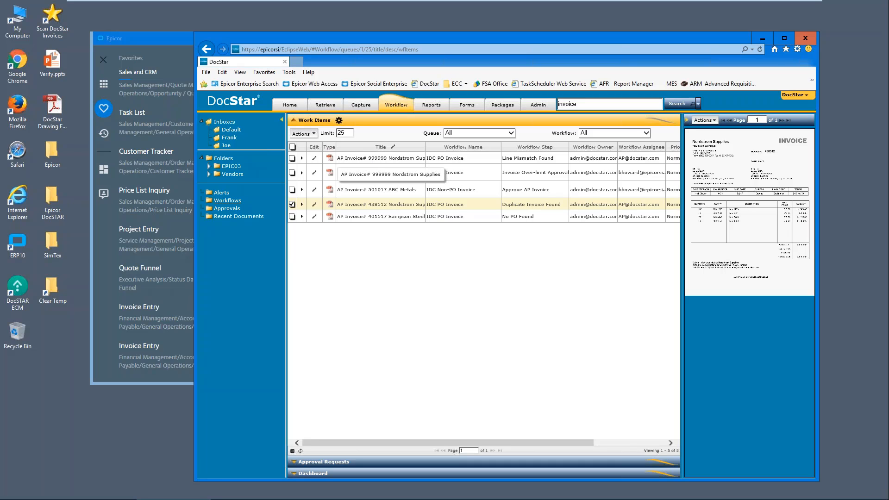
Step: Open the Nordstrom Supplies invoice at the Line Mismatch Found step and maximize the browser window
{"action": "double_click", "coordinate": [345, 158]}
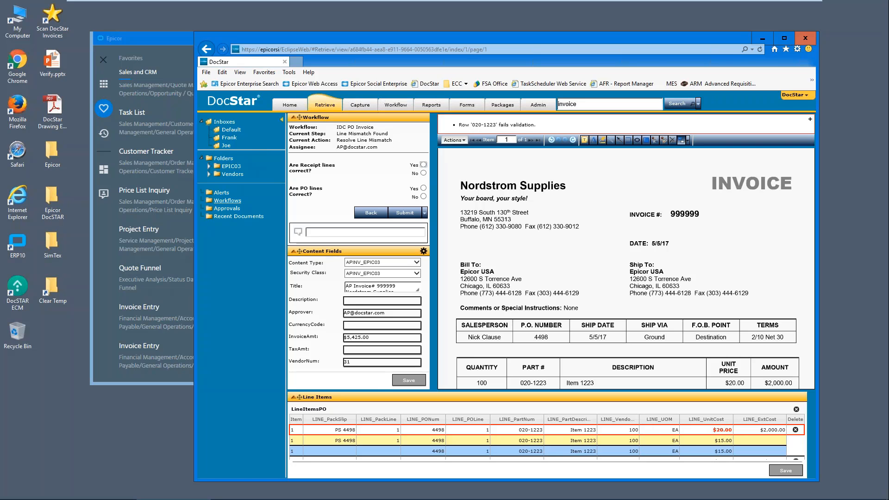
{"action": "double_click", "coordinate": [576, 39]}
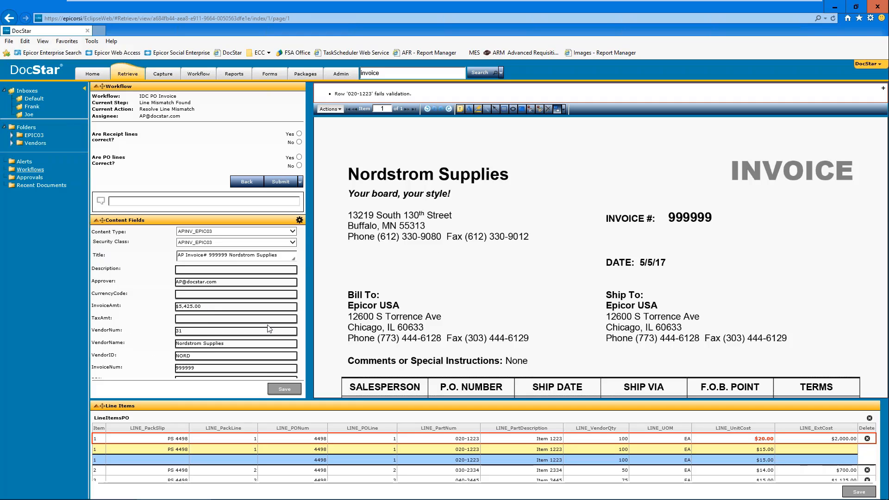
Step: Examine the invoice's vendor field, validation message and line table, and open the unit cost of line 1 for part 020-1223
{"action": "left_click", "coordinate": [189, 331]}
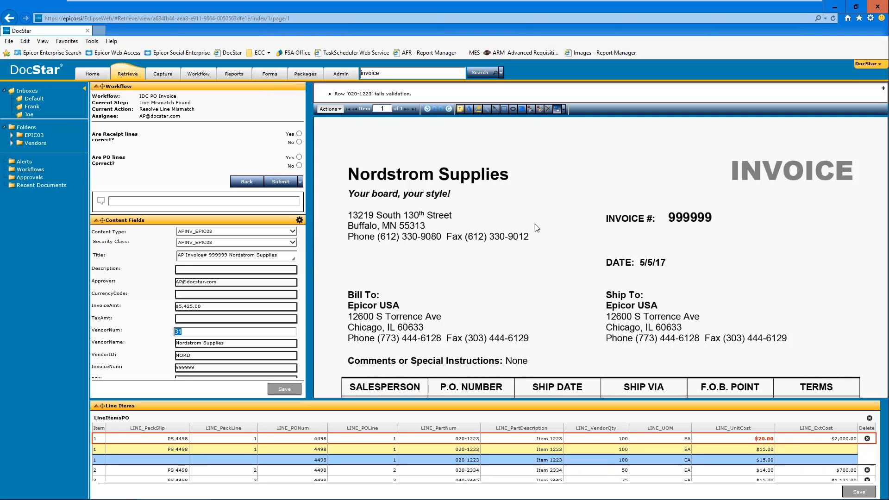
{"action": "left_click_drag", "start_coordinate": [415, 94], "coordinate": [335, 91]}
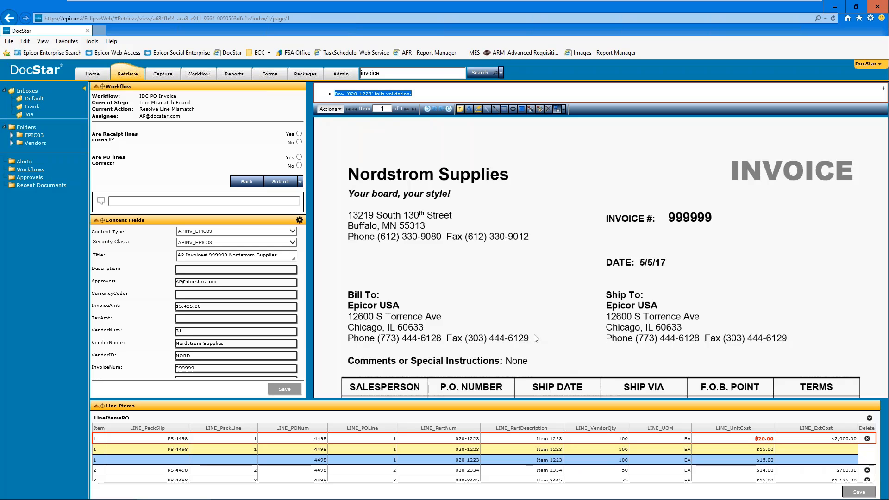
{"action": "left_click_drag", "start_coordinate": [531, 277], "coordinate": [535, 259]}
{"action": "scroll", "coordinate": [535, 259], "scroll_direction": "down", "scroll_amount": 5}
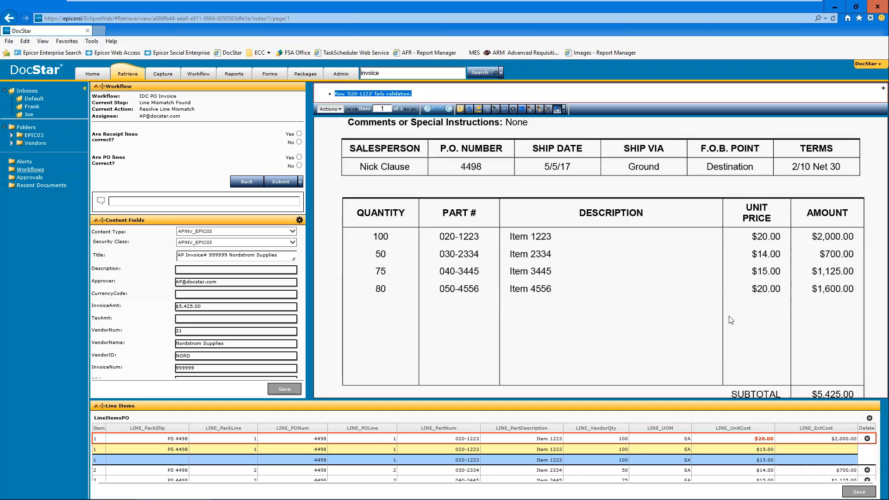
{"action": "left_click", "coordinate": [734, 440]}
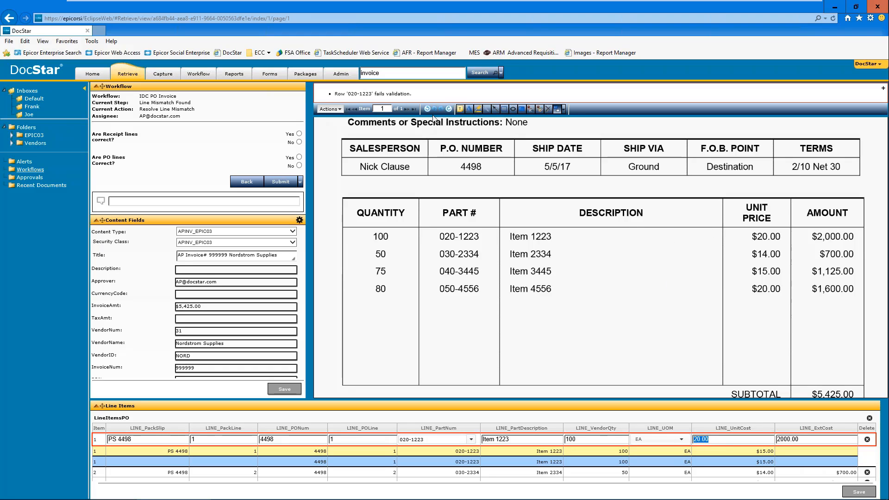
{"action": "left_click", "coordinate": [460, 109]}
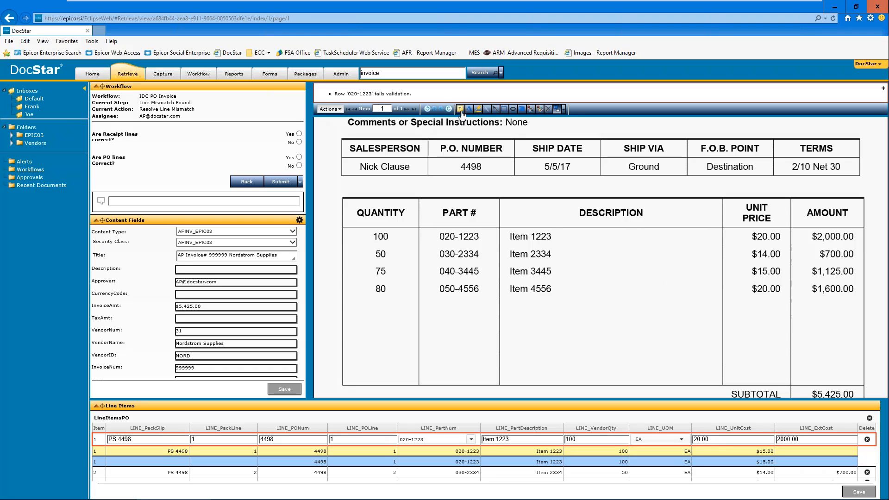
{"action": "left_click", "coordinate": [610, 254]}
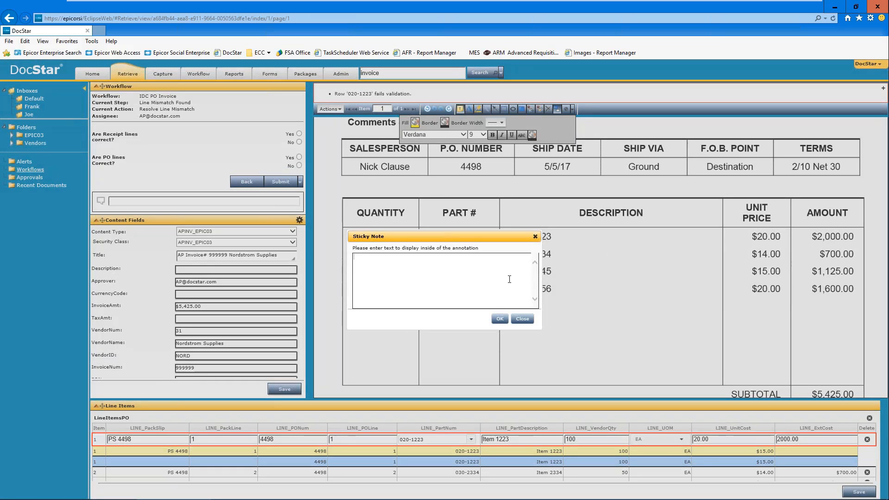
{"action": "left_click", "coordinate": [523, 319]}
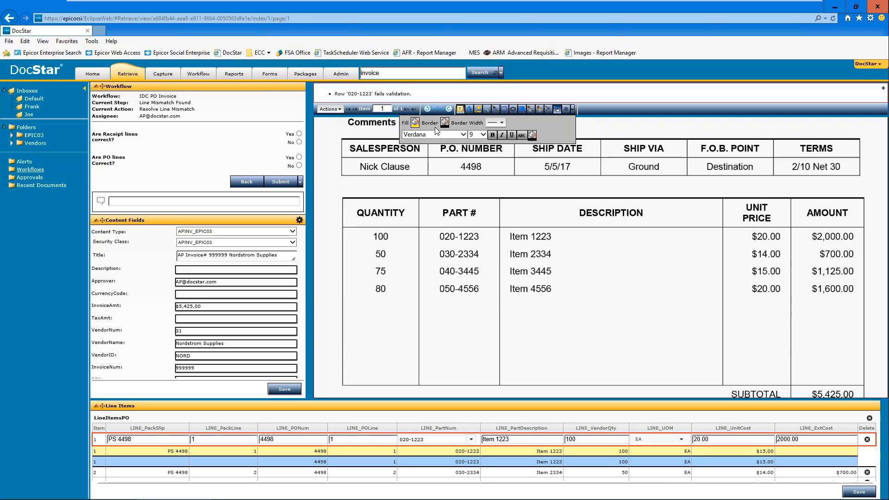
{"action": "left_click", "coordinate": [461, 110]}
Step: Add a sticky note reading "Unit price approved at$15." over the description column of the invoice image
{"action": "scroll", "coordinate": [463, 116], "scroll_direction": "up", "scroll_amount": 2}
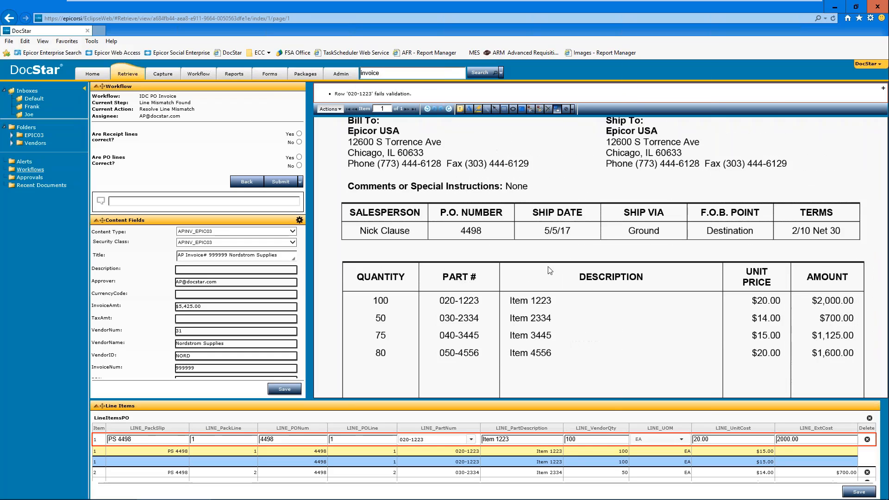
{"action": "left_click", "coordinate": [461, 109]}
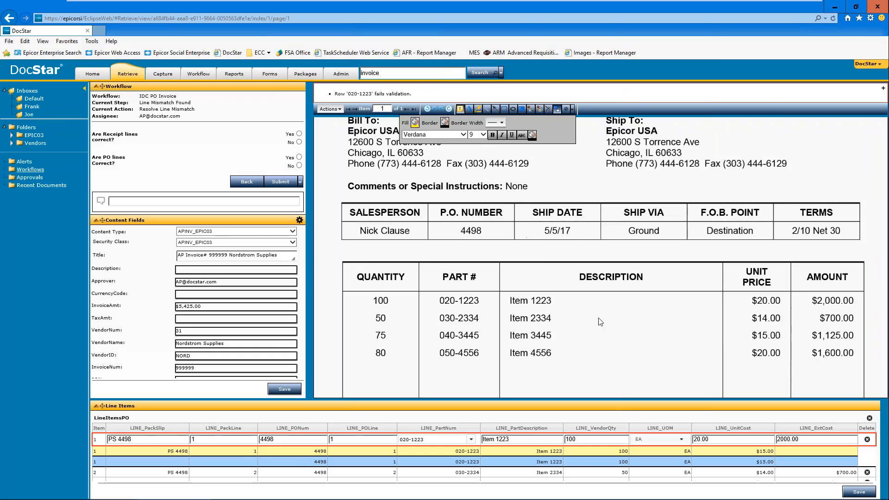
{"action": "left_click_drag", "start_coordinate": [529, 238], "coordinate": [607, 323]}
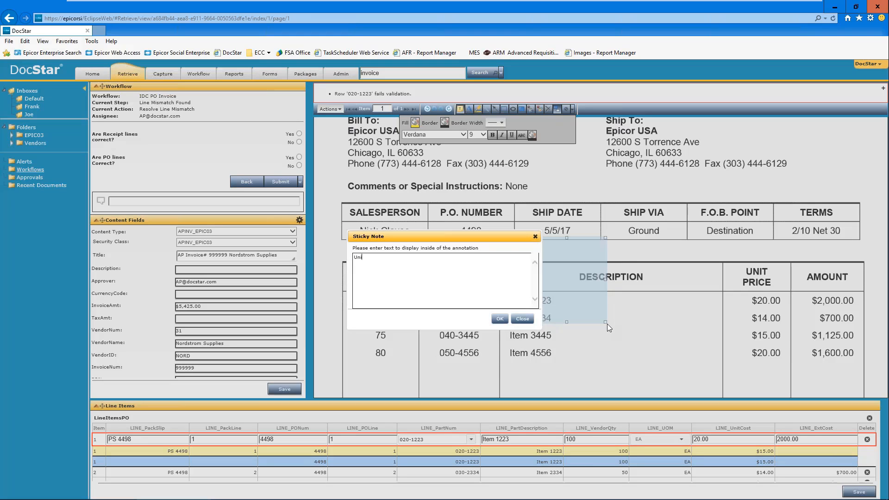
{"action": "type", "text": "Unit price approved at$15."}
{"action": "left_click", "coordinate": [499, 320]}
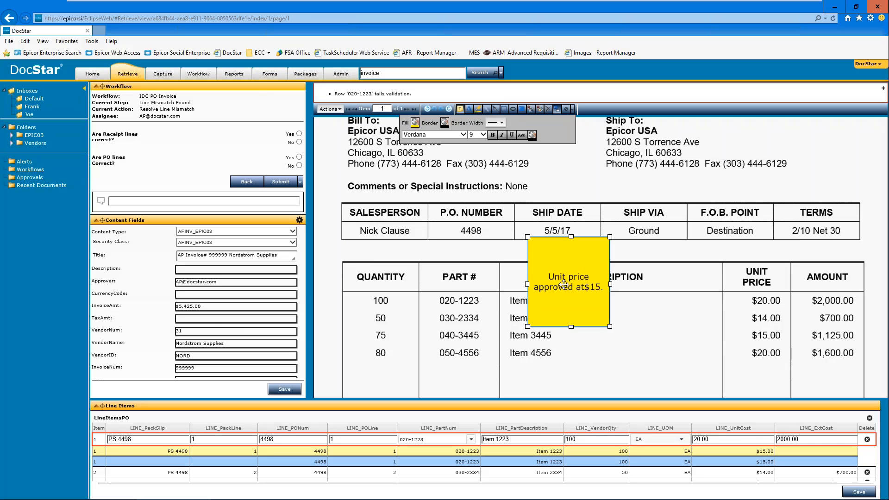
Step: Highlight the $20.00 unit price of part 020-1223 on the invoice image
{"action": "left_click", "coordinate": [479, 108]}
{"action": "left_click_drag", "start_coordinate": [743, 296], "coordinate": [776, 304]}
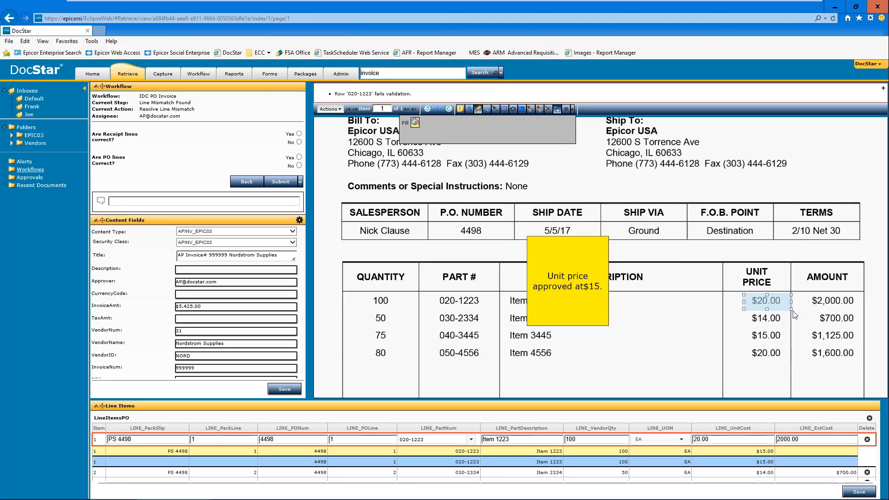
{"action": "left_click", "coordinate": [669, 348]}
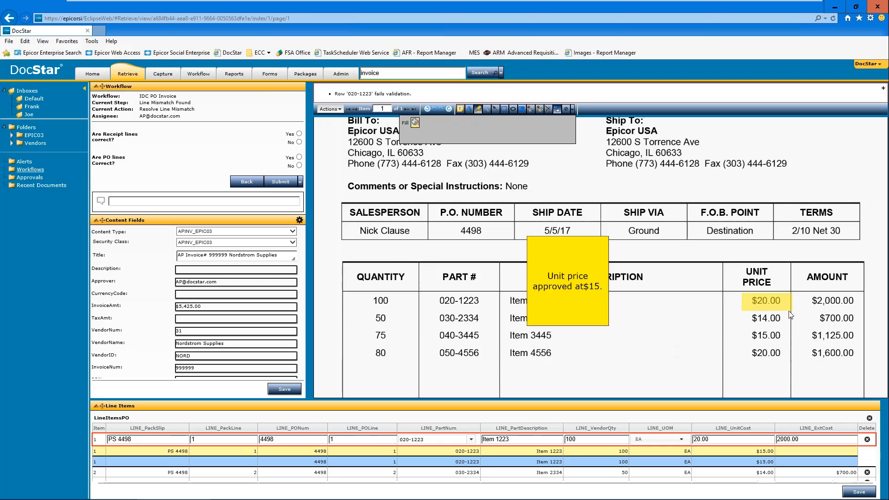
{"action": "double_click", "coordinate": [593, 236]}
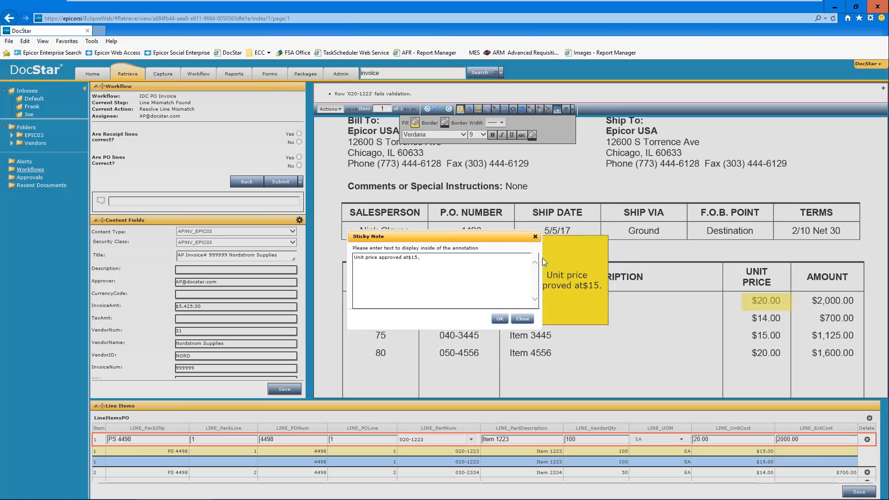
{"action": "left_click", "coordinate": [523, 319]}
{"action": "mouse_move", "coordinate": [560, 280]}
{"action": "left_mouse_down"}
{"action": "mouse_move", "coordinate": [646, 310]}
{"action": "mouse_move", "coordinate": [683, 305]}
{"action": "left_mouse_up"}
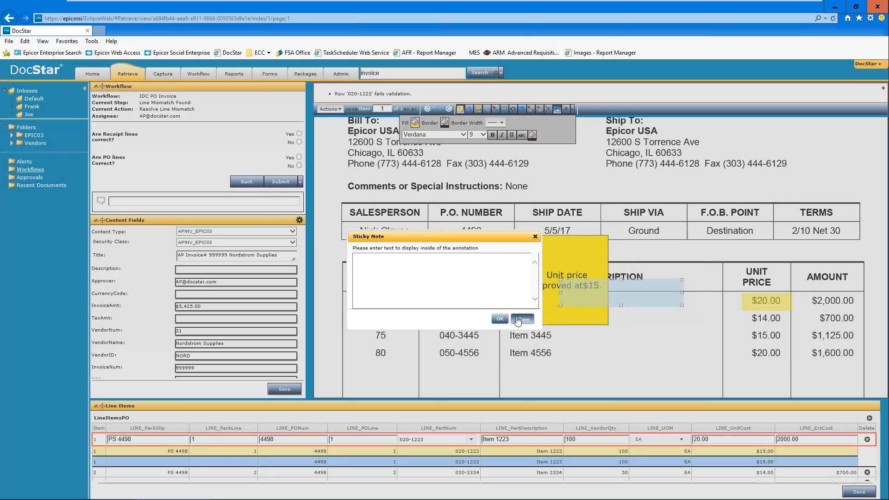
{"action": "left_click", "coordinate": [522, 319]}
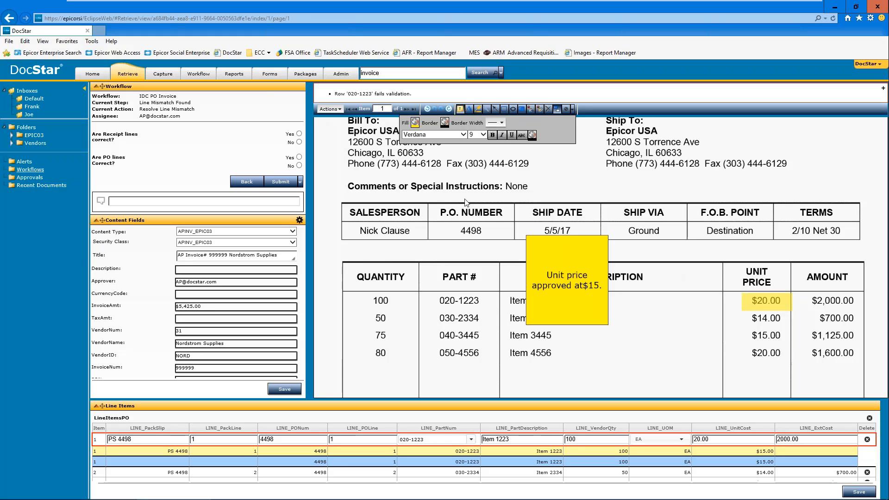
Step: Return to the workflow work items list without saving the changes to the invoice
{"action": "left_click", "coordinate": [202, 75]}
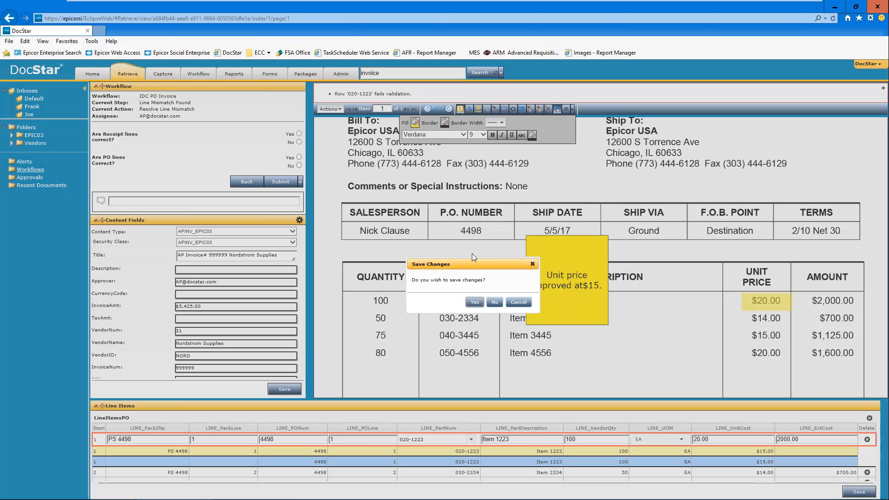
{"action": "left_click", "coordinate": [492, 303]}
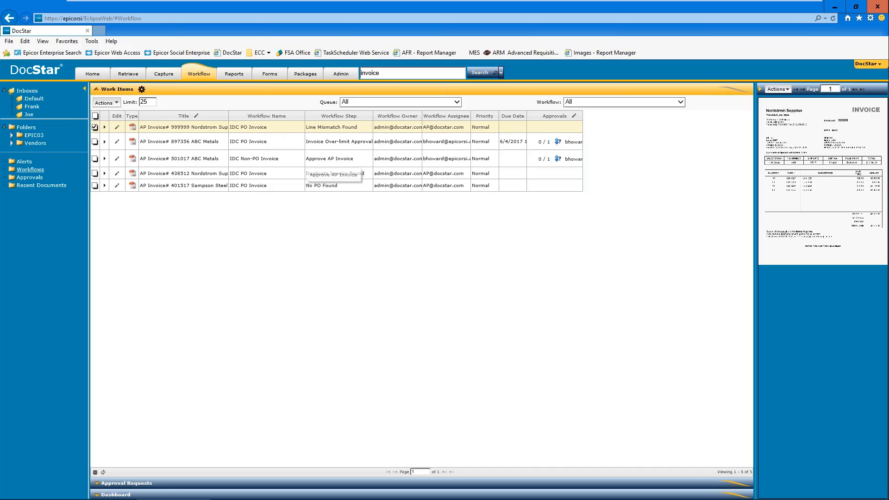
Step: Open the ABC Metals invoice at the Approve AP Invoice step and examine its image, line items and the GL analysis option for line 1
{"action": "double_click", "coordinate": [314, 160]}
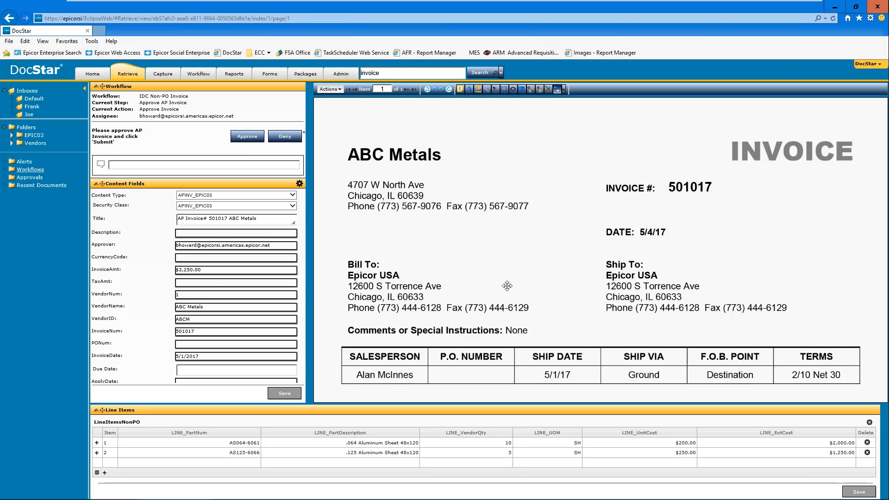
{"action": "scroll", "coordinate": [509, 235], "scroll_direction": "down", "scroll_amount": 3}
{"action": "scroll", "coordinate": [508, 235], "scroll_direction": "down", "scroll_amount": 3}
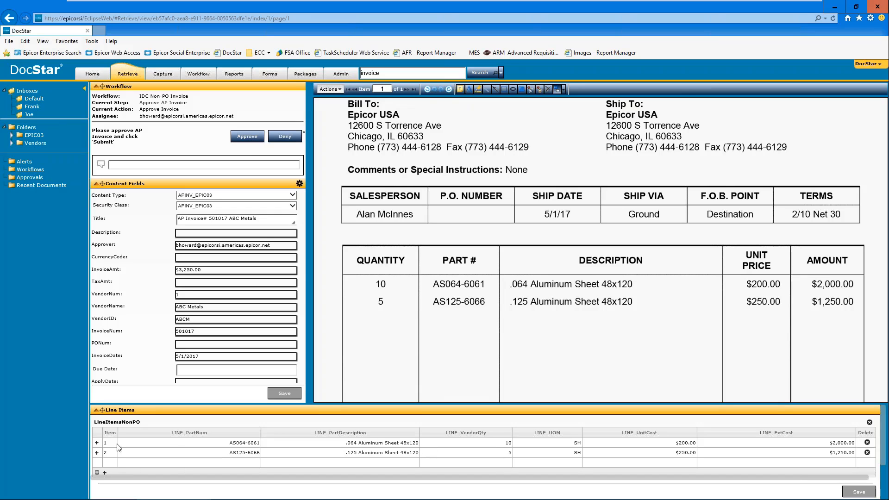
{"action": "left_click", "coordinate": [96, 443]}
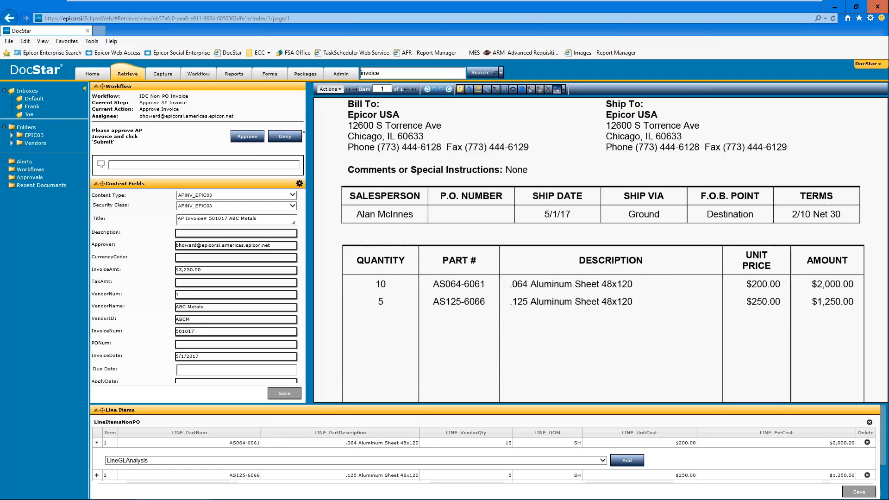
{"action": "left_click", "coordinate": [97, 443]}
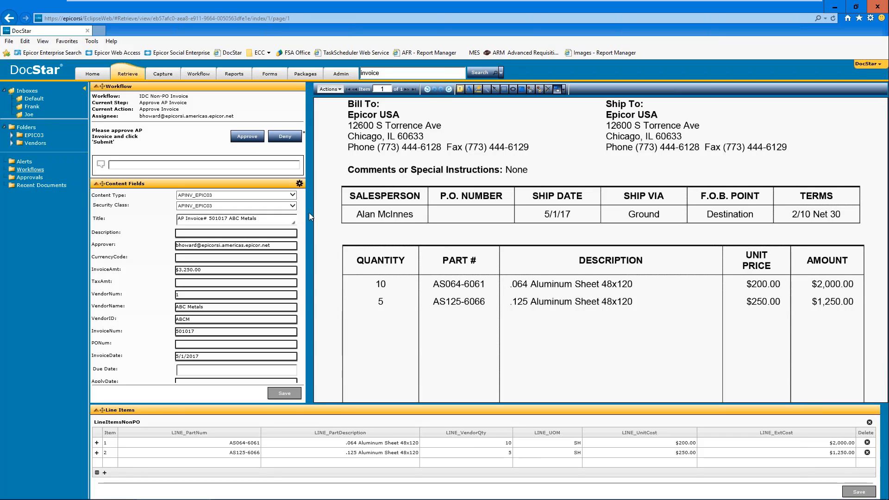
Step: Approve the ABC Metals invoice, placing the approval stamp below the INVOICE heading with the comment "Approved. Pay after 18"
{"action": "left_click", "coordinate": [247, 137]}
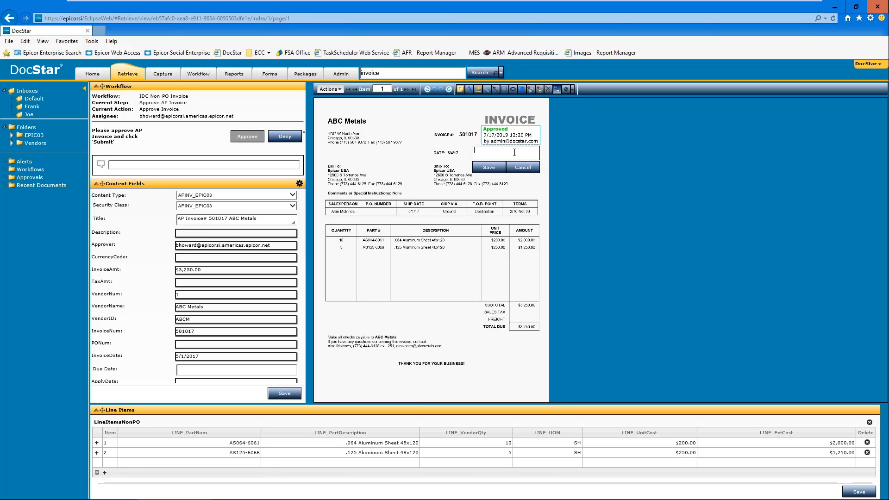
{"action": "type", "text": "Approved. Pay after 18"}
{"action": "left_click", "coordinate": [490, 167]}
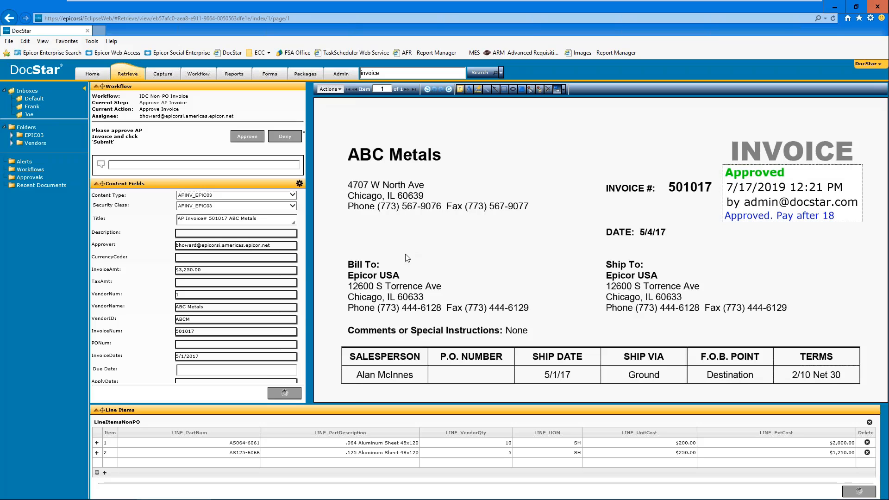
Step: Return to the workflow work items without saving further changes, and restore the browser window to a smaller size to reach Epicor
{"action": "left_click", "coordinate": [205, 73]}
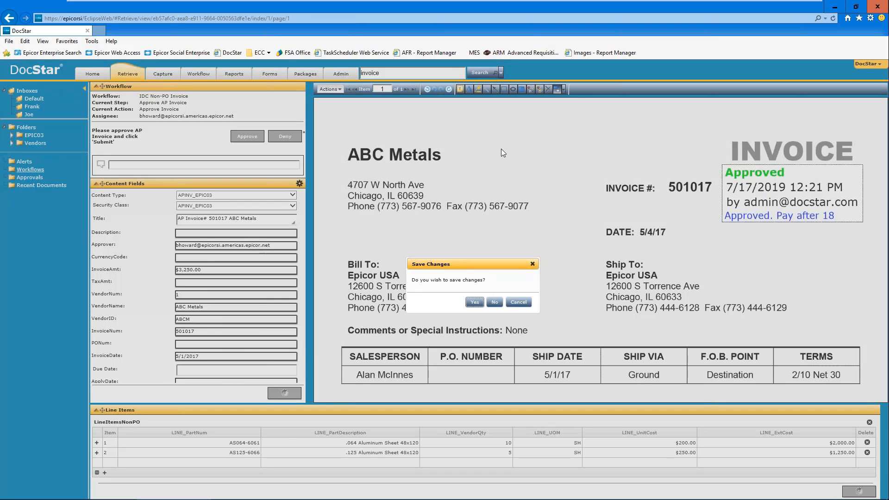
{"action": "left_click", "coordinate": [495, 302]}
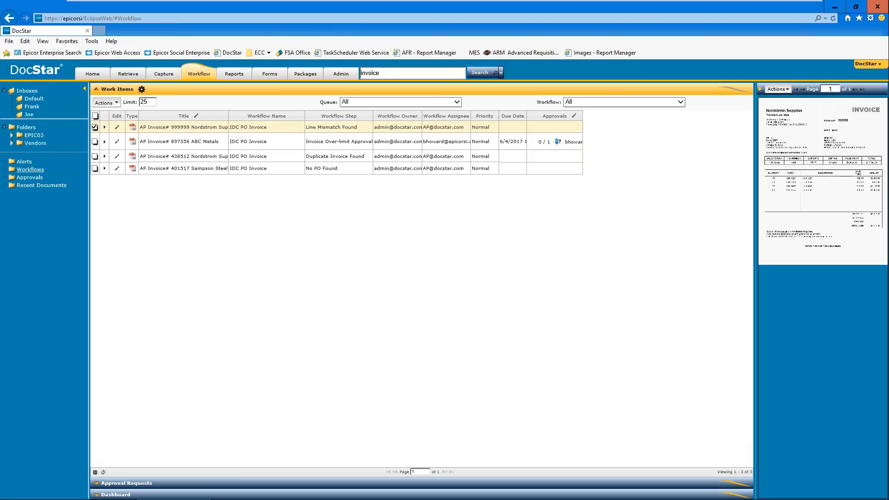
{"action": "double_click", "coordinate": [640, 6]}
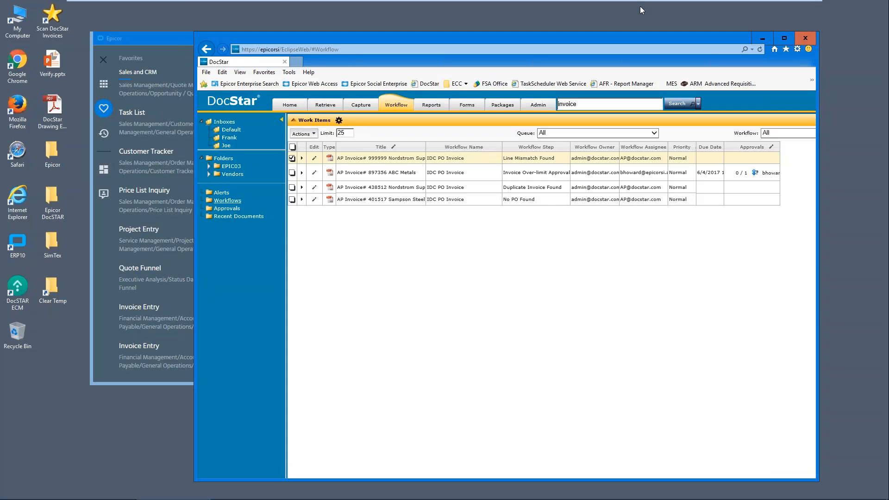
Step: Switch to Epicor, load the DocStar group in AP Invoice Entry, and show the summary of its ABC Metals invoice
{"action": "left_click", "coordinate": [98, 307]}
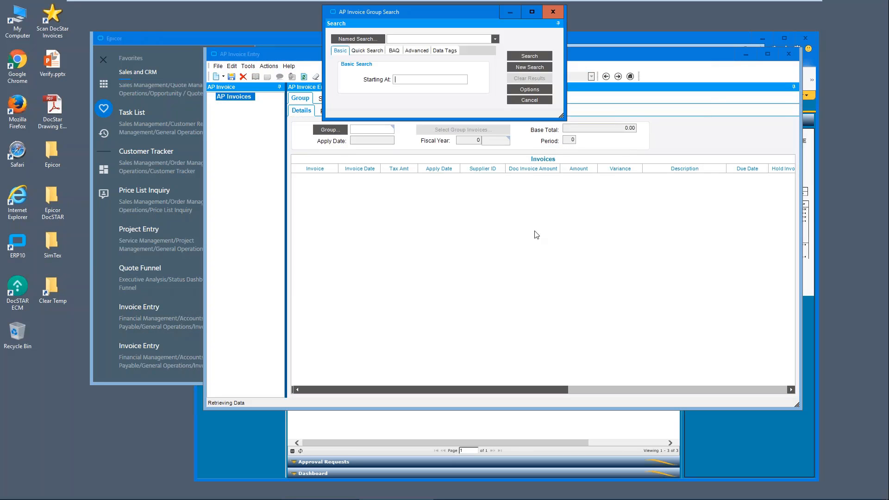
{"action": "left_click", "coordinate": [543, 56]}
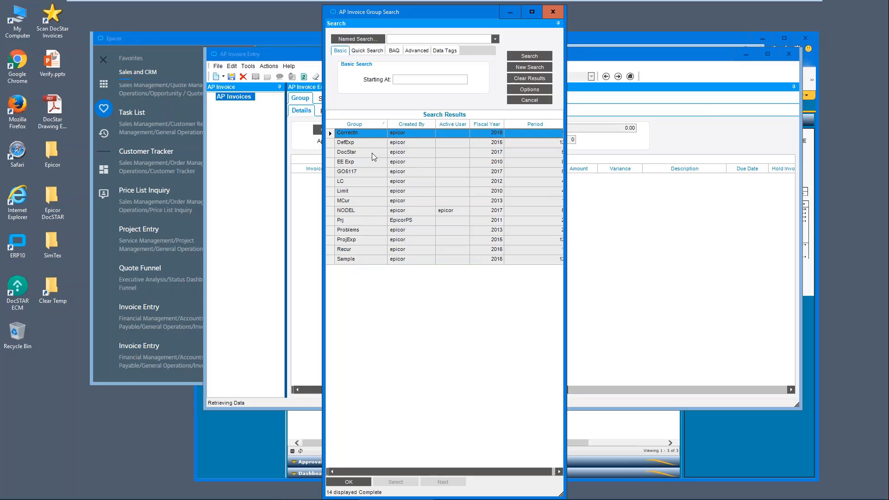
{"action": "double_click", "coordinate": [371, 153]}
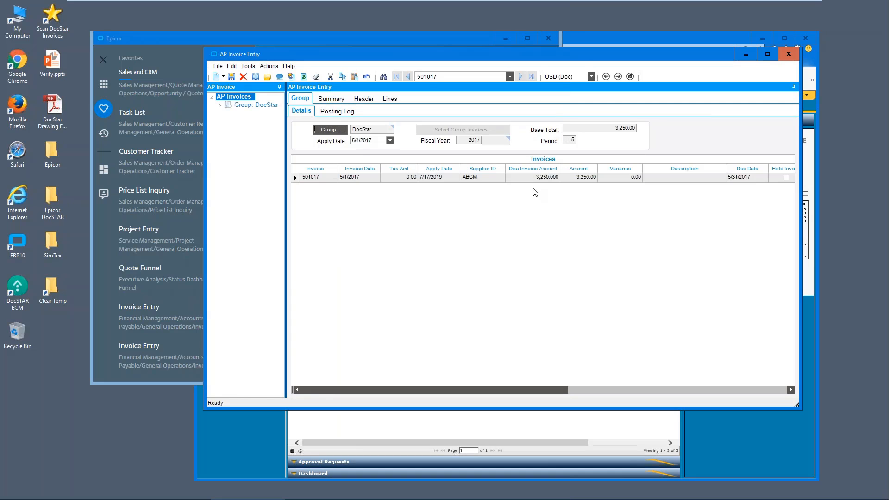
{"action": "left_click", "coordinate": [343, 178]}
{"action": "left_click", "coordinate": [340, 99]}
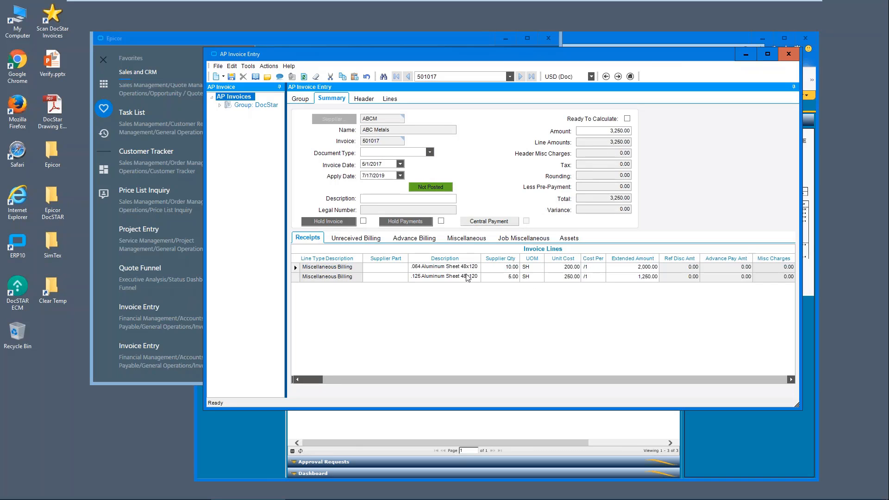
Step: Open the PDF attached to the ABC Metals invoice, compare it with the Epicor invoice lines, and close it
{"action": "left_click", "coordinate": [220, 105]}
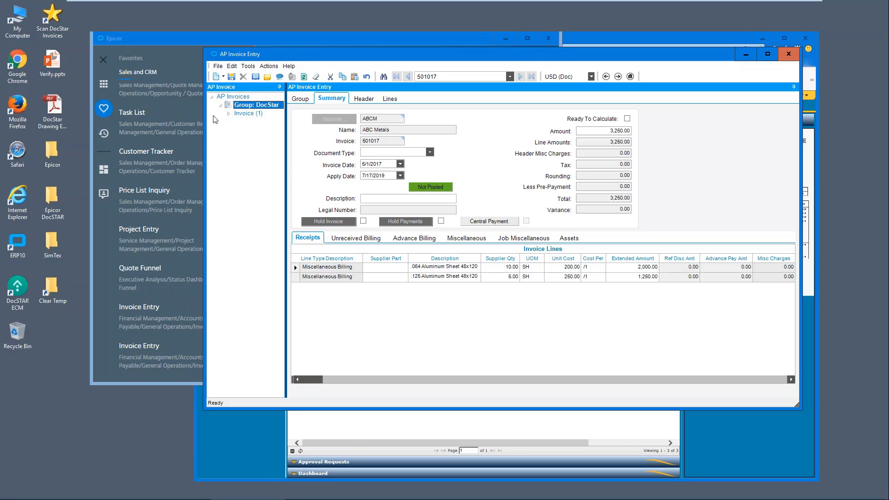
{"action": "left_click", "coordinate": [229, 114]}
{"action": "left_click", "coordinate": [238, 121]}
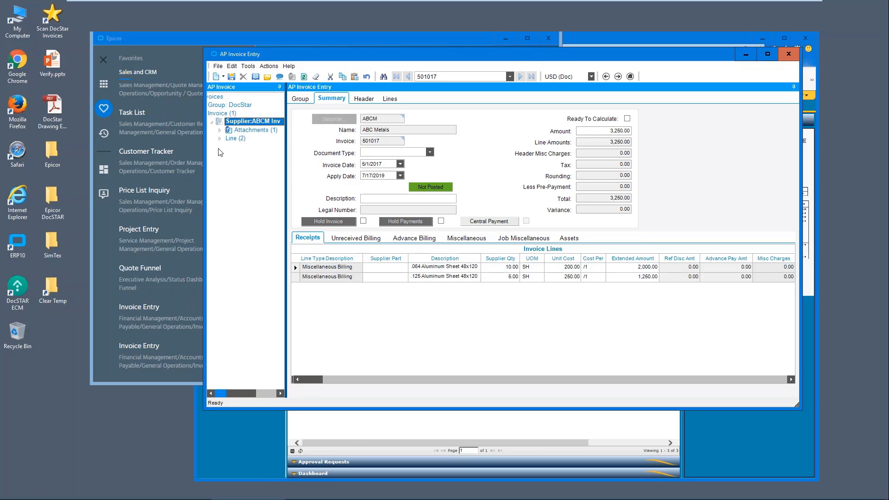
{"action": "left_click", "coordinate": [221, 131]}
{"action": "left_click", "coordinate": [230, 138]}
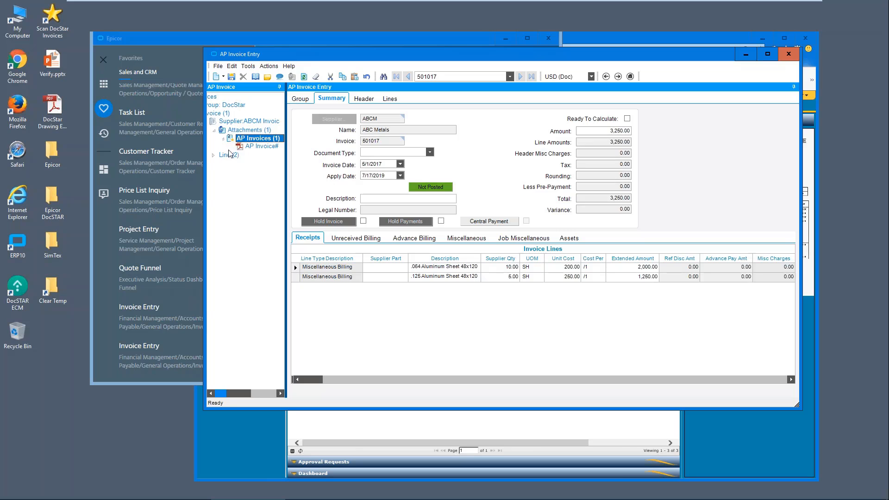
{"action": "left_click", "coordinate": [255, 147]}
{"action": "right_click", "coordinate": [257, 154]}
{"action": "left_click", "coordinate": [280, 157]}
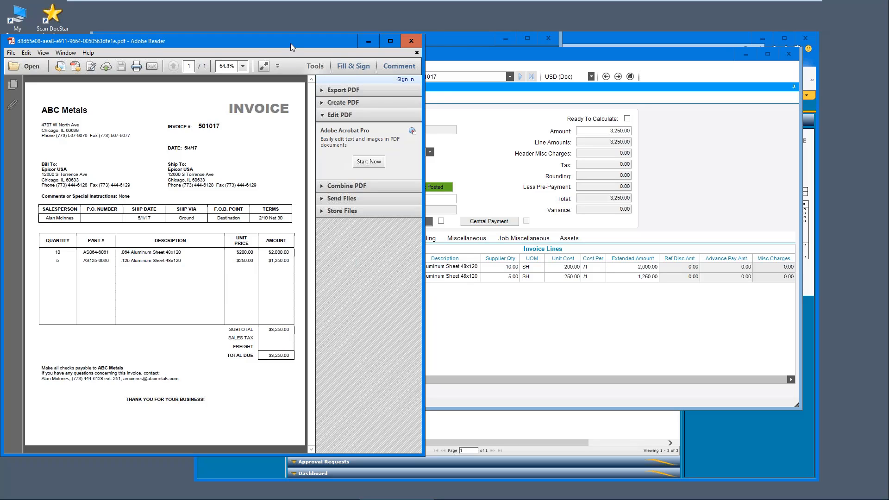
{"action": "left_click_drag", "start_coordinate": [290, 43], "coordinate": [248, 47]}
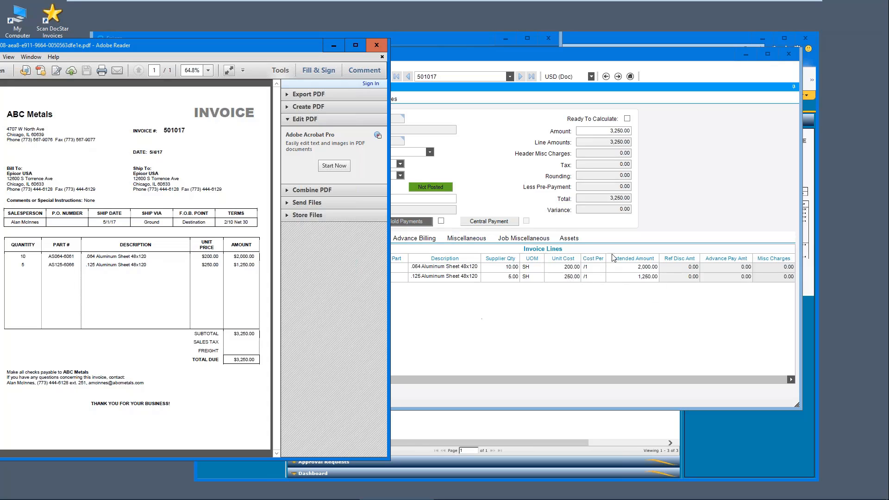
{"action": "left_click", "coordinate": [375, 46]}
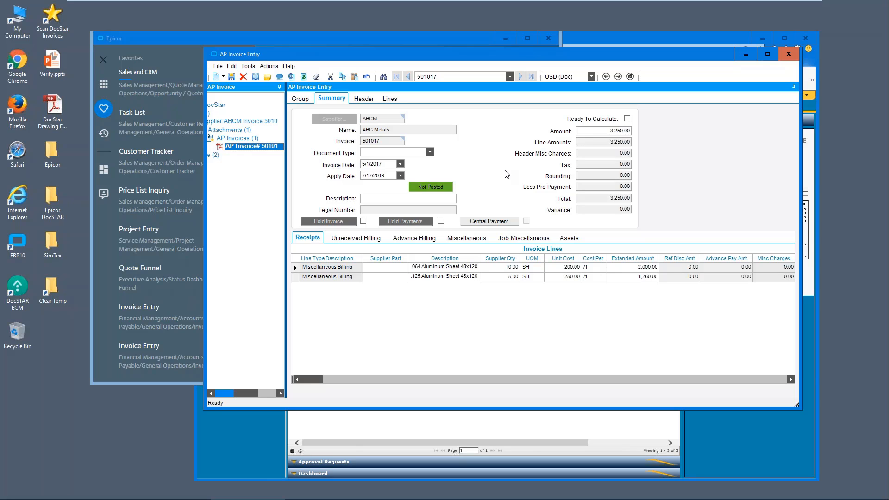
Step: Leave the virtual machine's full-screen view and switch to DocStar to reopen the Nordstrom Supplies line-mismatch invoice
{"action": "mouse_move", "coordinate": [361, 2]}
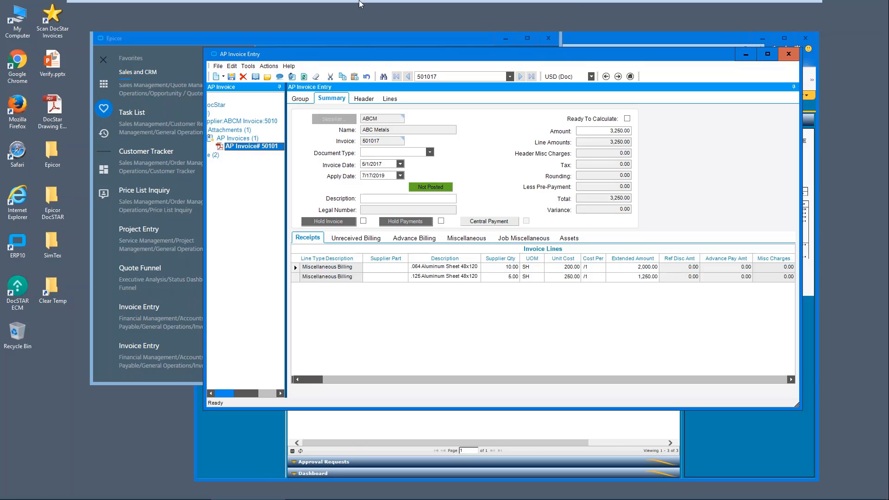
{"action": "left_click", "coordinate": [330, 9]}
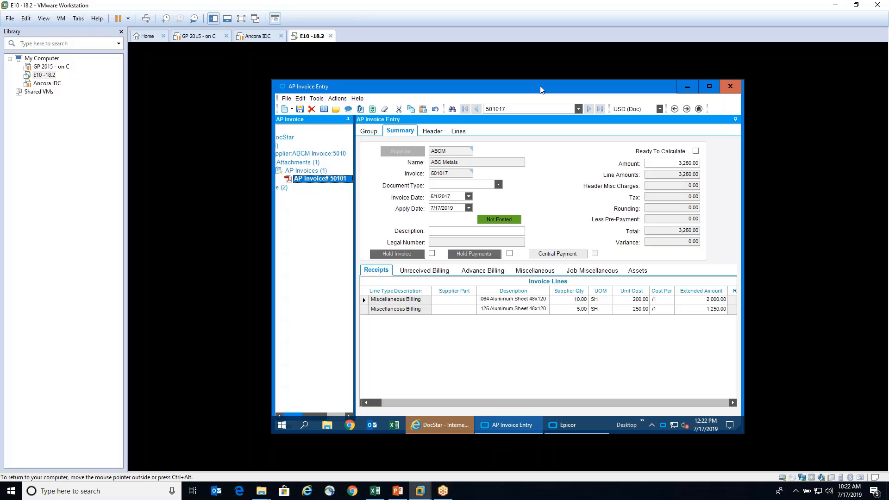
{"action": "left_click", "coordinate": [440, 426]}
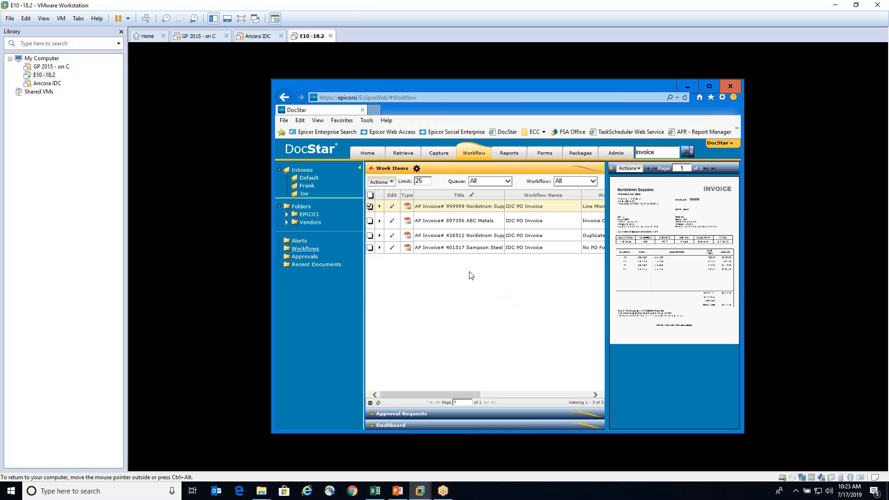
{"action": "left_click", "coordinate": [403, 152]}
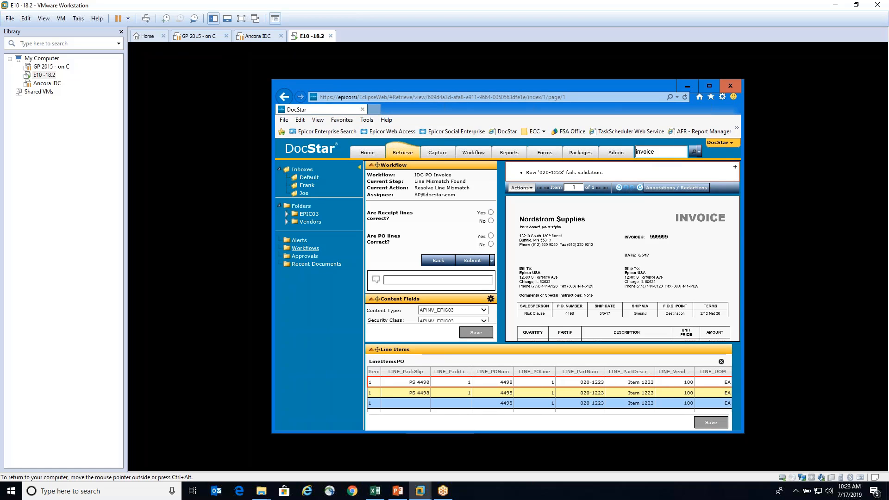
Step: Show the virtual machine full screen and maximize the DocStar browser window with the Nordstrom Supplies invoice
{"action": "left_click", "coordinate": [241, 18]}
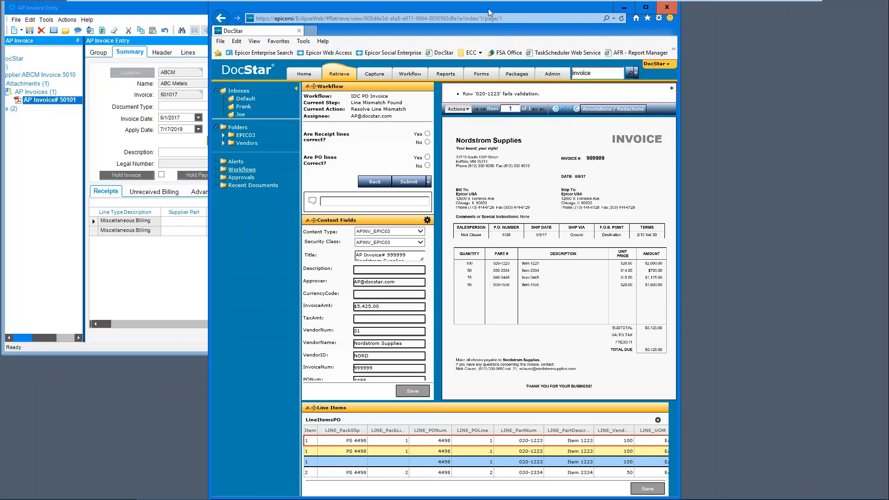
{"action": "double_click", "coordinate": [488, 8]}
{"action": "double_click", "coordinate": [514, 82]}
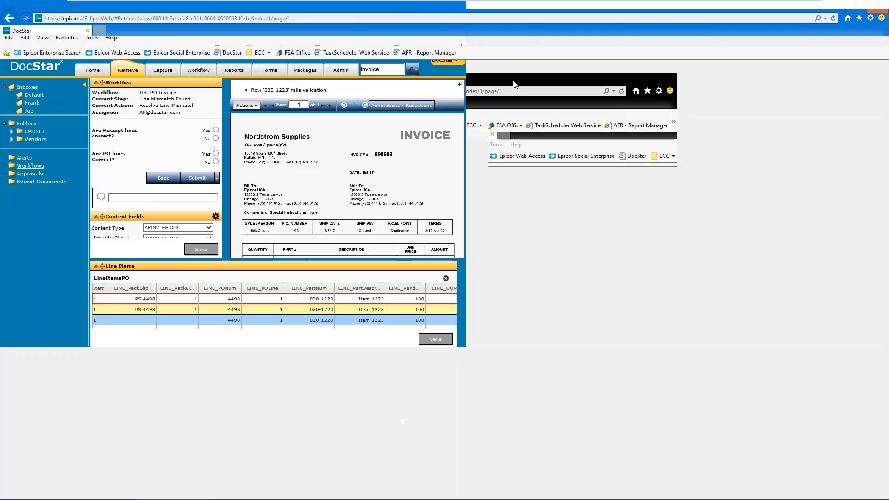